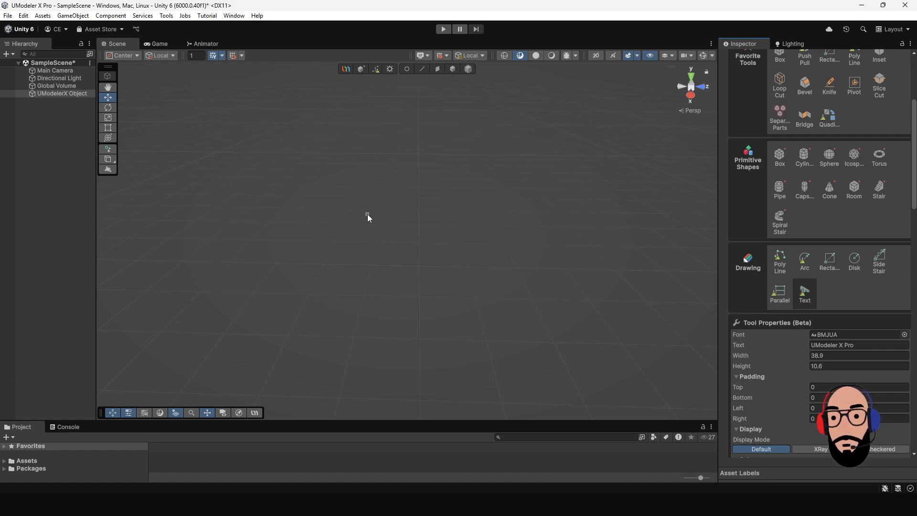
Set the font of the Text drawing tool to Roboto-Bold.
scroll(804, 362, "down", 1)
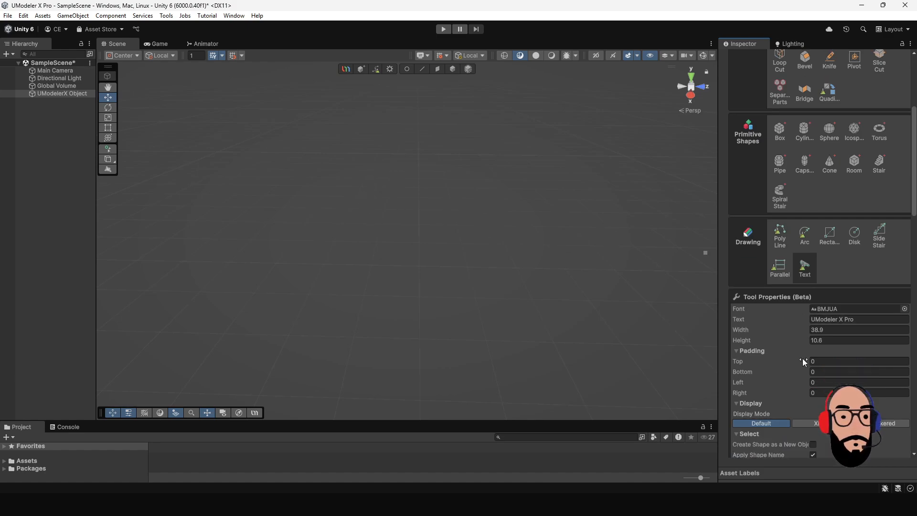
scroll(802, 359, "down", 1)
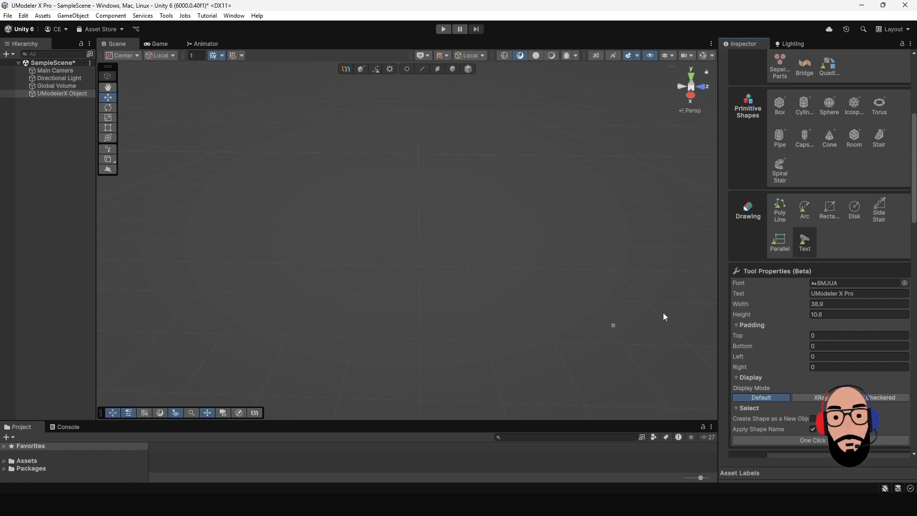
left_click(904, 283)
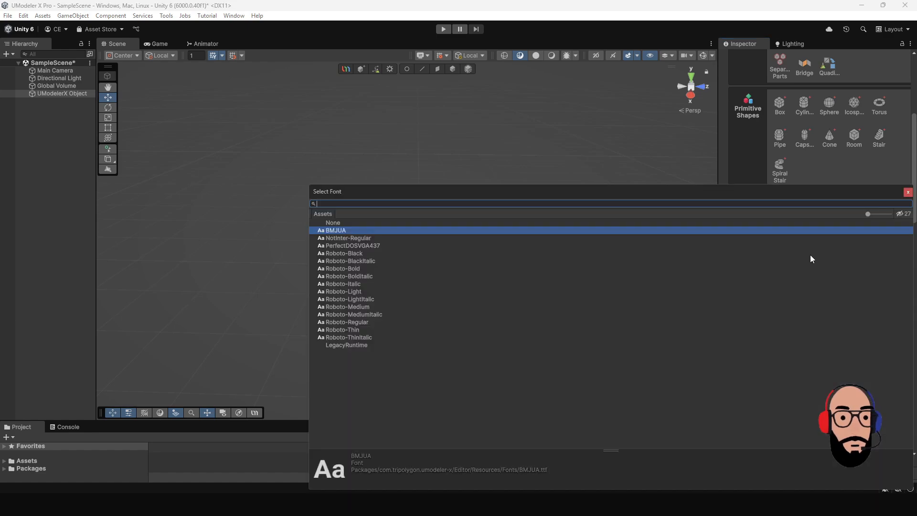
left_click_drag(703, 190, 455, 184)
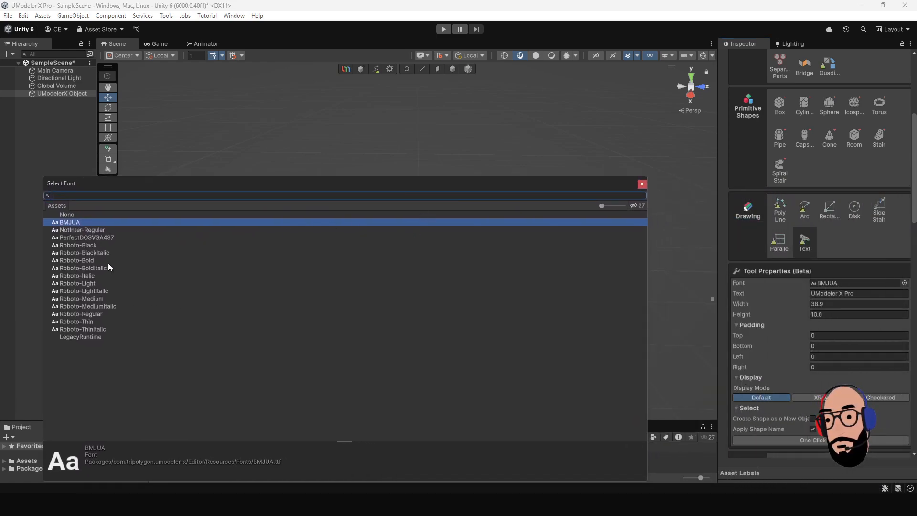
left_click(75, 260)
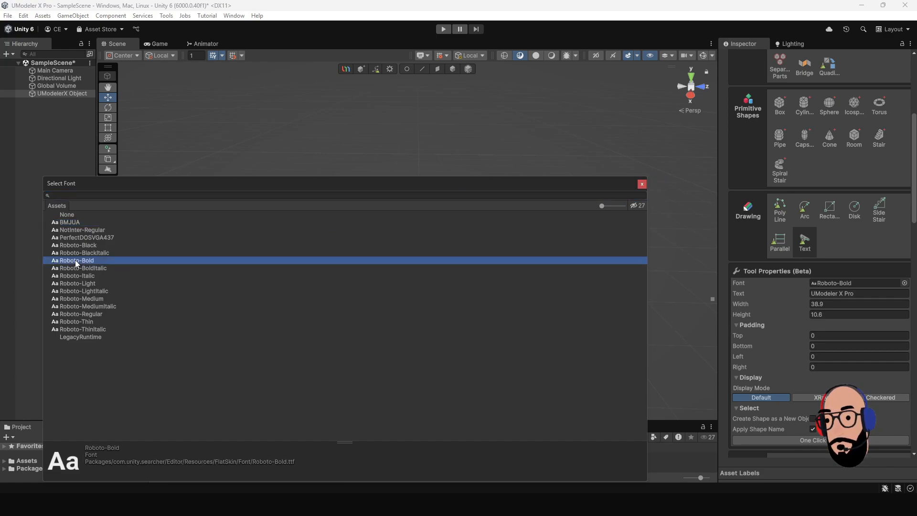
double_click(76, 260)
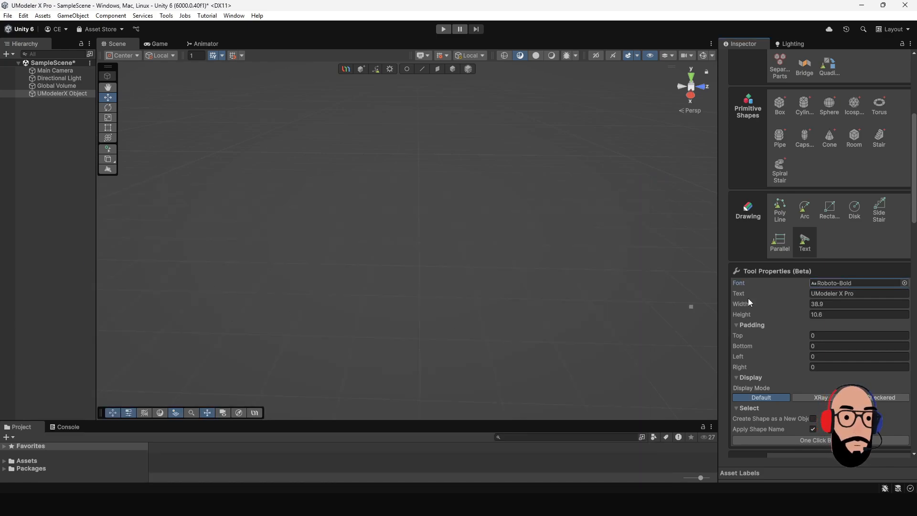
Set the text content of the Text drawing tool to "Hello World".
left_click(864, 293)
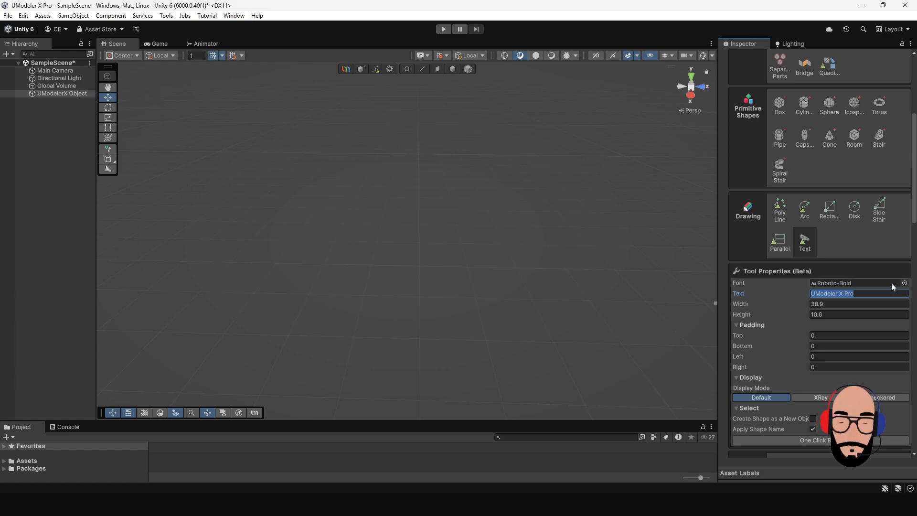
type("Hello WOrld")
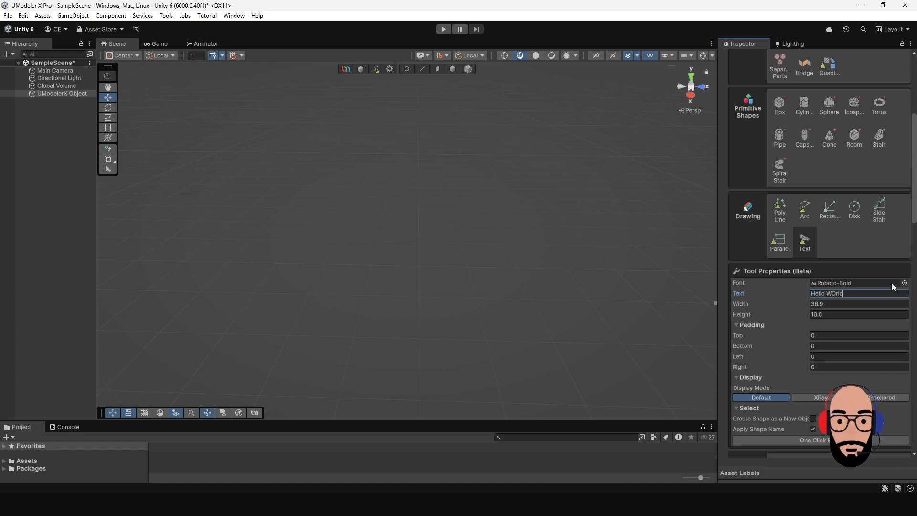
key("BackSpace")
key("BackSpace")
key("BackSpace")
key("BackSpace")
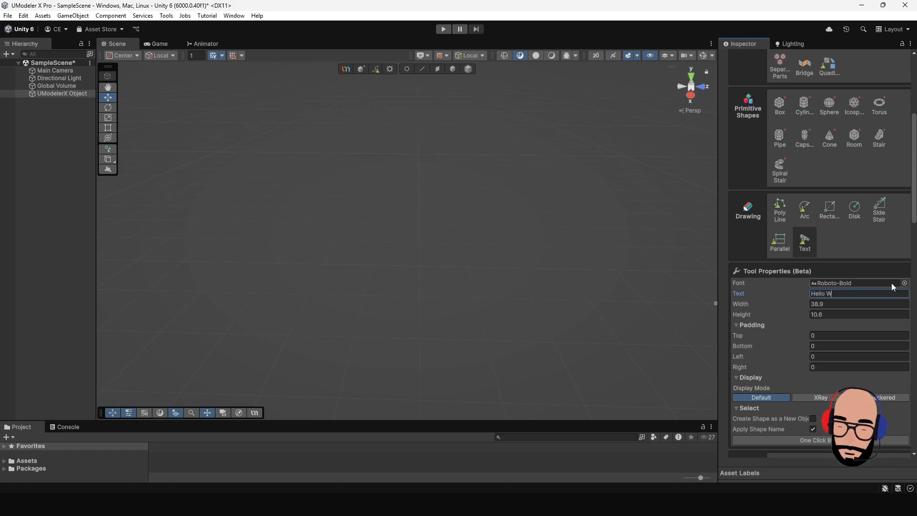
type("orld")
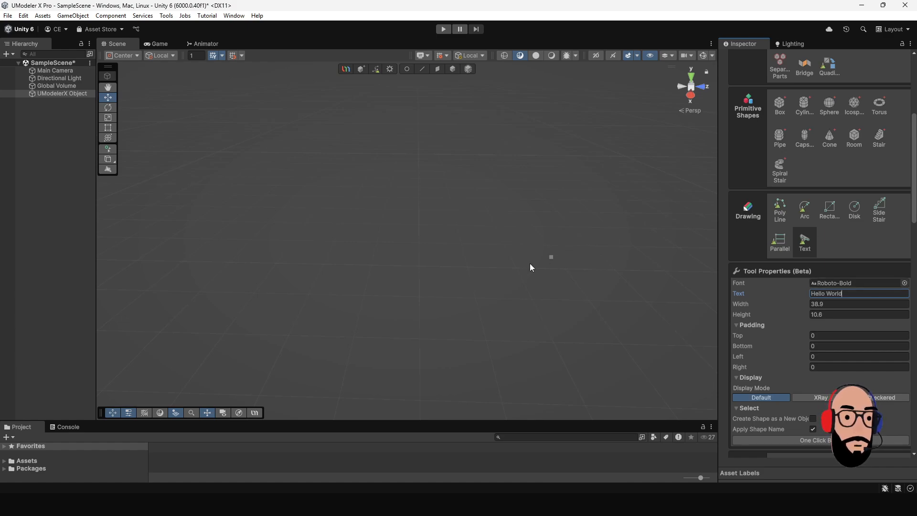
Draw the "Hello World" text flat on the ground grid, about 76.15 wide and 28.86 high.
left_click_drag(373, 258, 381, 256, "alt")
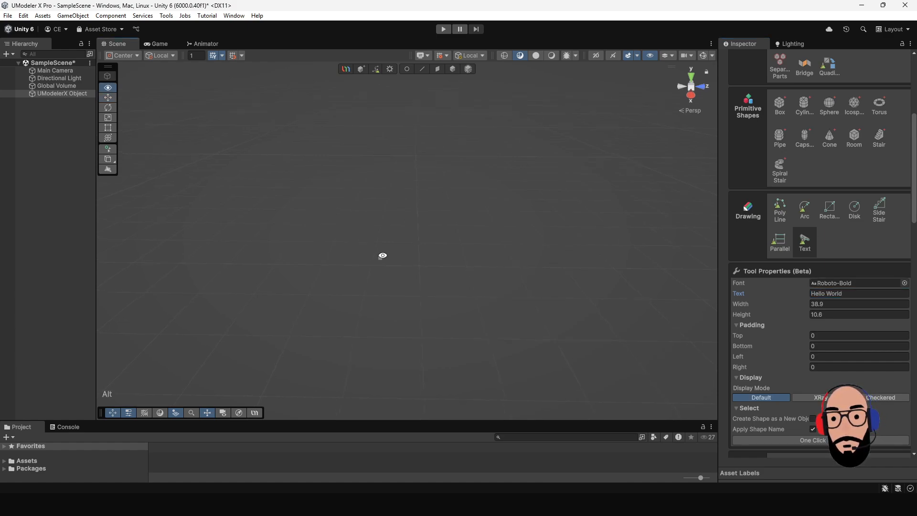
left_click_drag(285, 211, 598, 265)
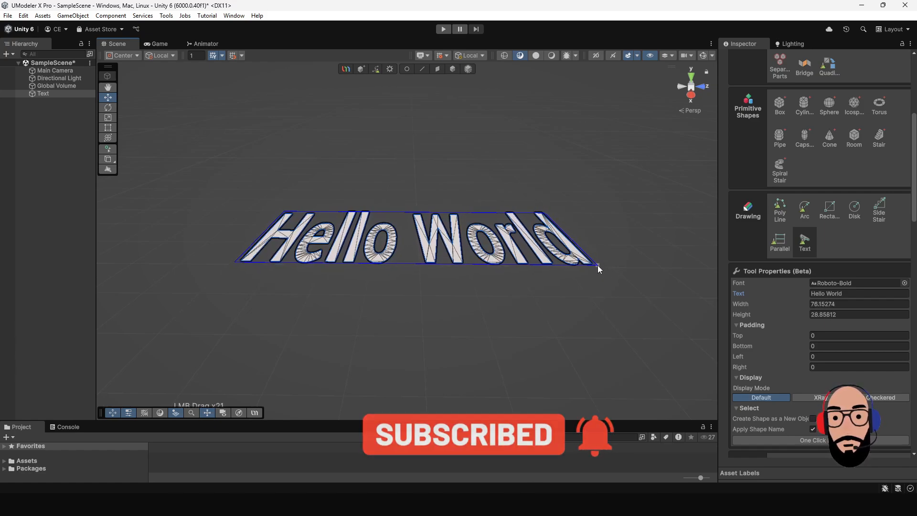
left_click_drag(573, 305, 544, 292, "alt")
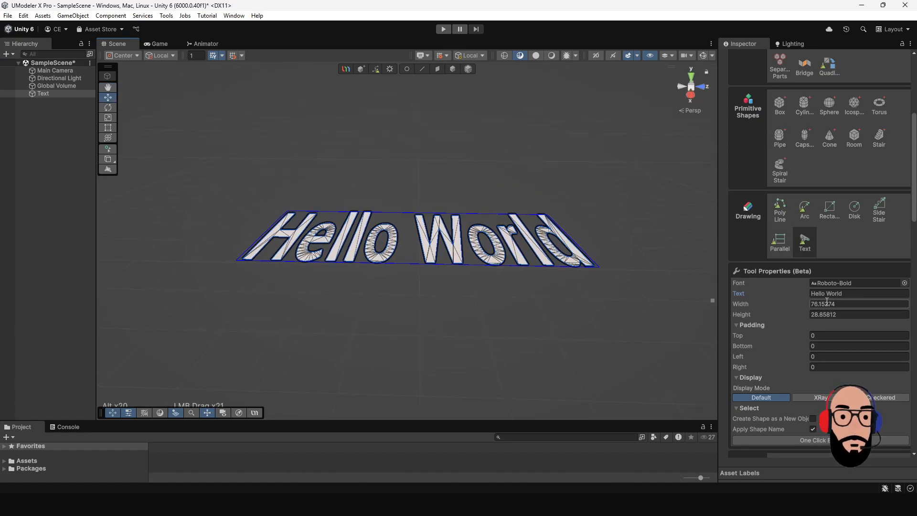
Change the drawn text's content to "UModeler X Pro".
left_click(852, 293)
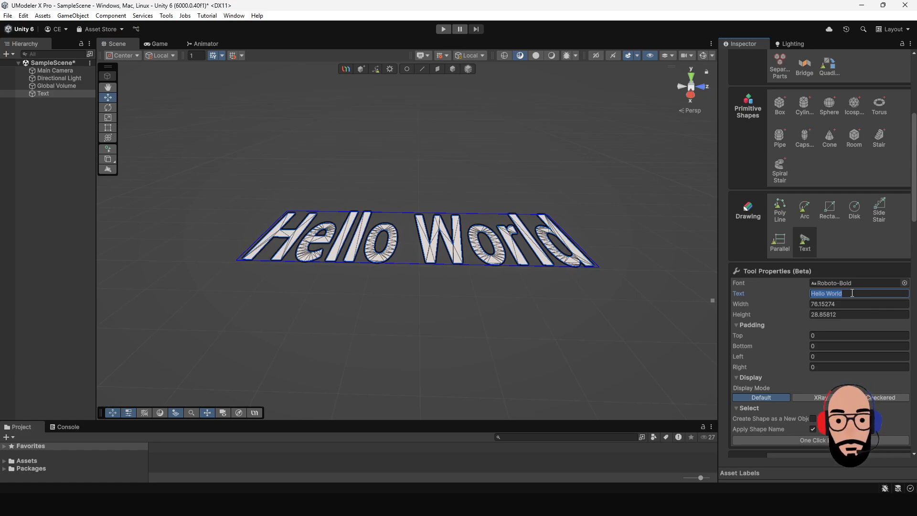
type("UM")
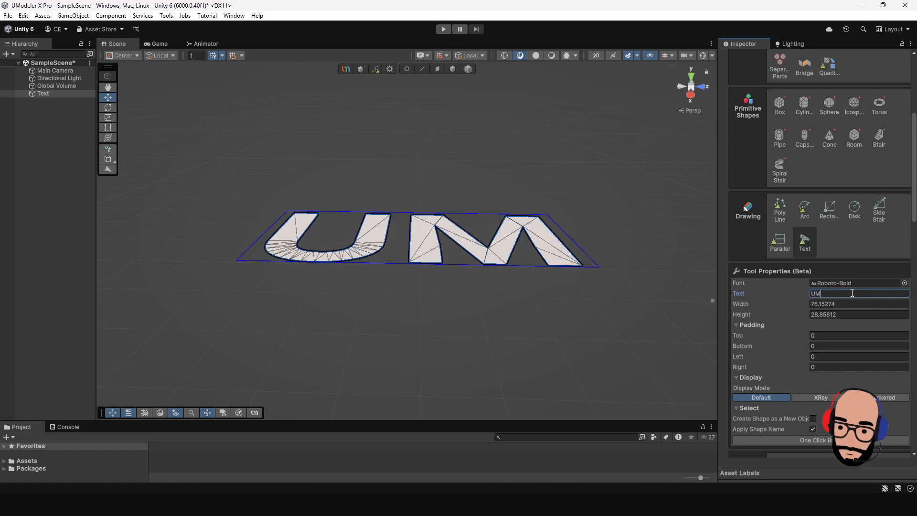
type("odel")
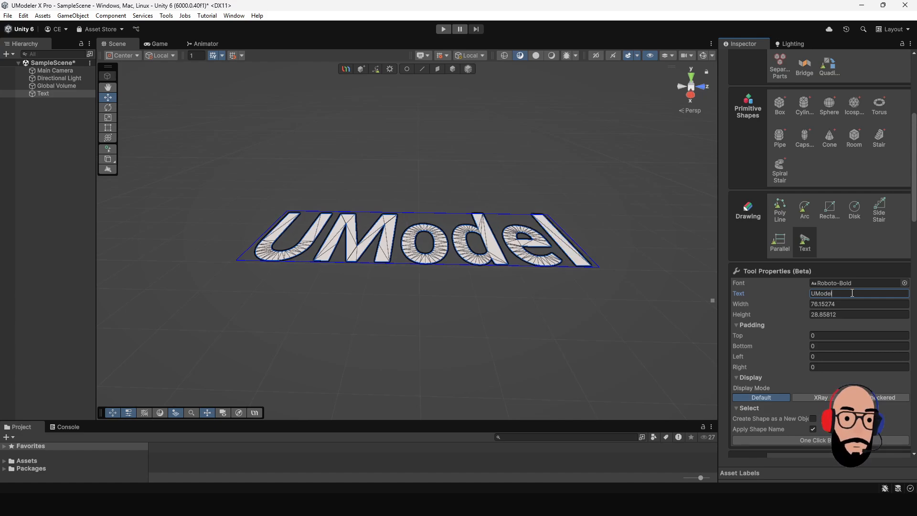
type("er X Pro")
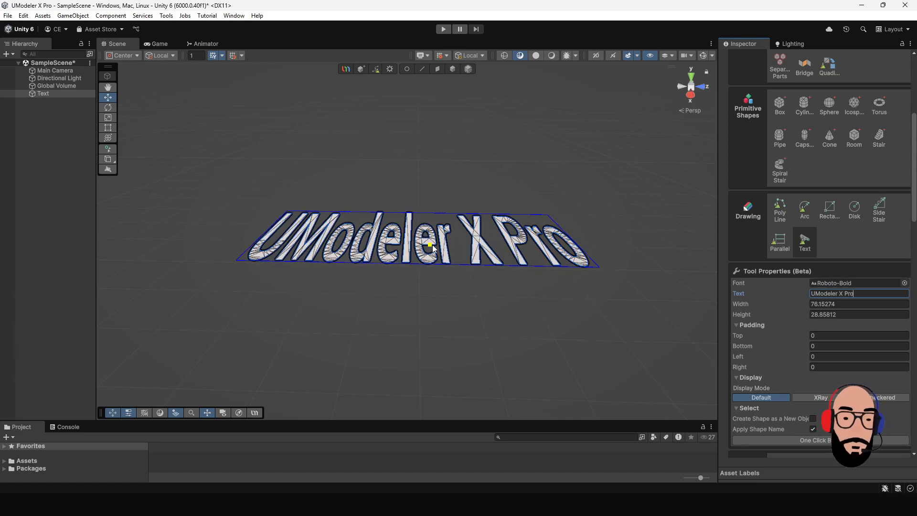
left_click_drag(430, 244, 456, 267, "alt")
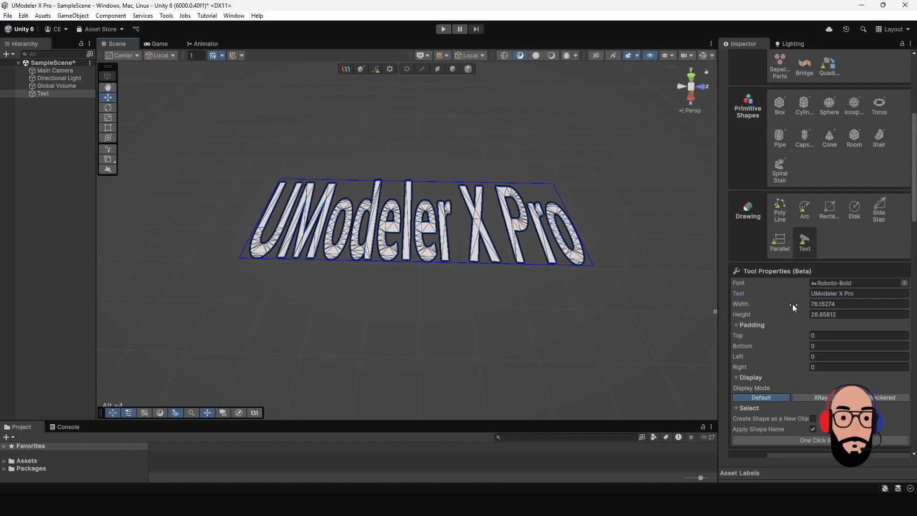
Resize the text to a width of 78.2 and a height of 15.8.
mouse_move(792, 304)
left_mouse_down()
mouse_move(776, 305)
mouse_move(793, 312)
mouse_move(780, 316)
mouse_move(763, 314)
mouse_move(783, 306)
left_mouse_up()
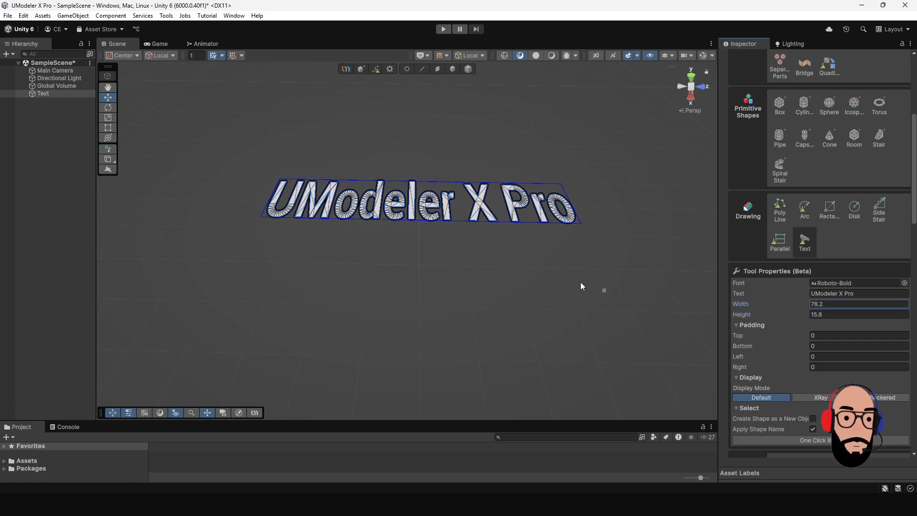
right_click_drag(581, 287, 538, 372, "alt")
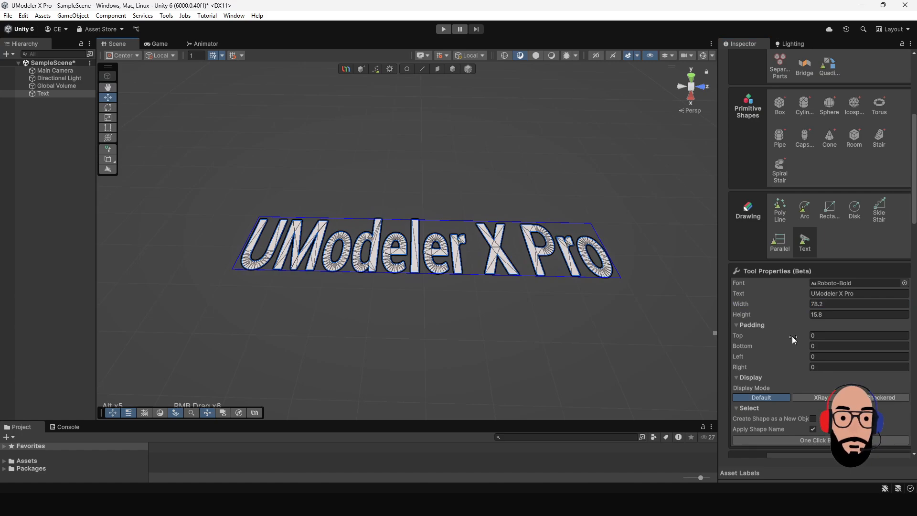
Try text padding of 6.6 top, 1.68 bottom, -0.42 left and -1.23 right, and reset all four values to 0.
left_click_drag(792, 336, 767, 368)
left_click(832, 336)
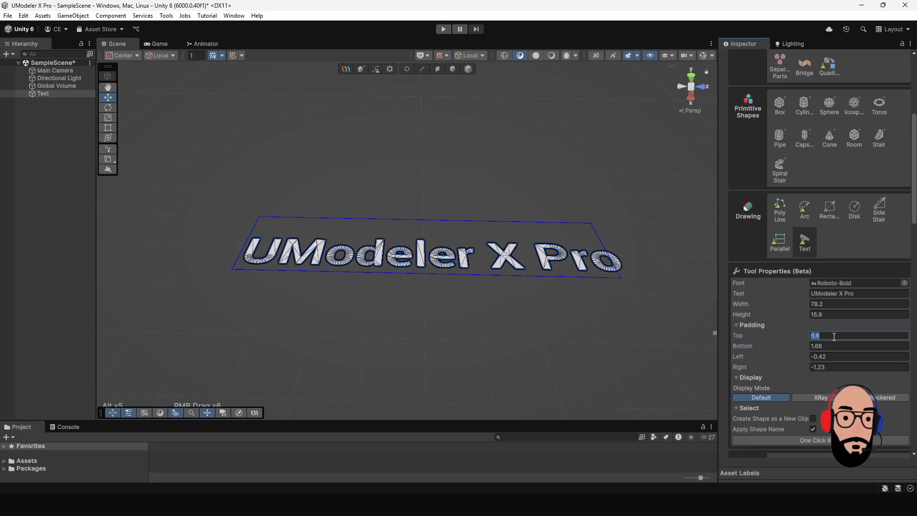
type("0")
key("Tab")
type("0")
key("Tab")
type("0")
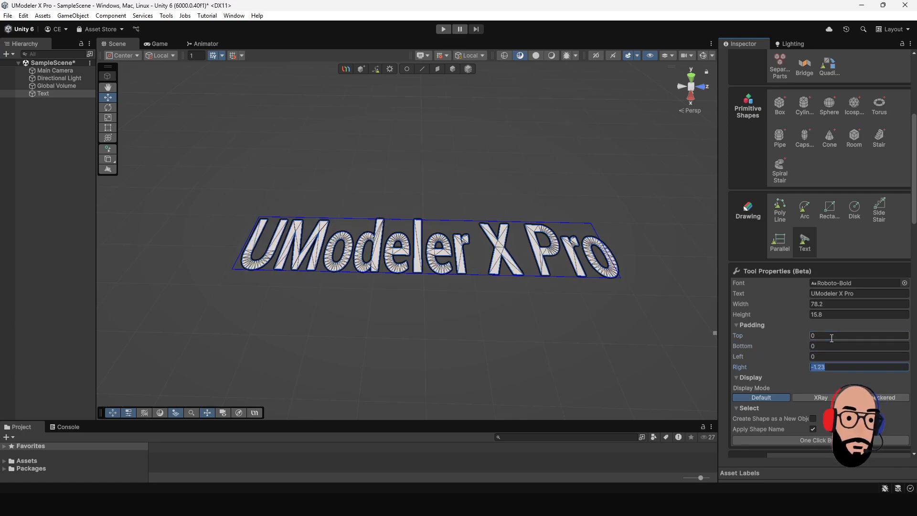
key("Tab")
type("0")
key("Return")
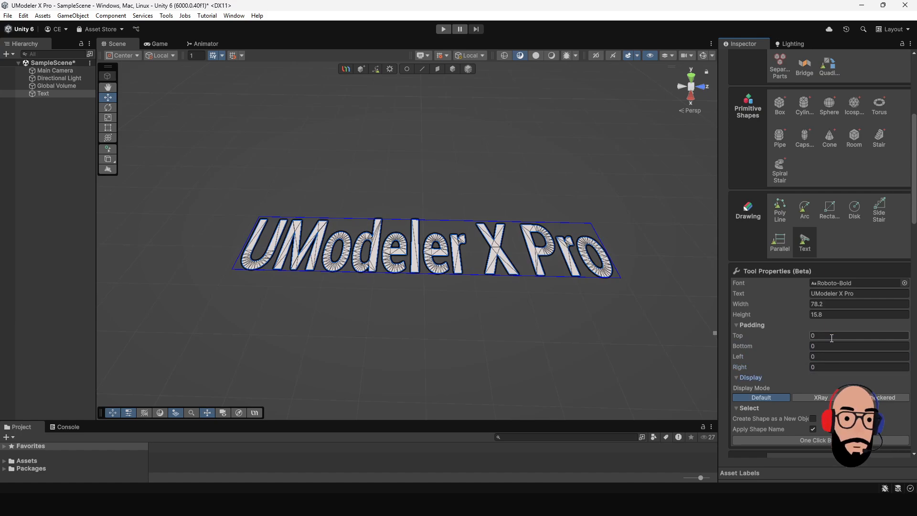
Preview the text in the XRay and Checkered display modes and restore the Default display mode.
left_click(821, 397)
left_click(874, 397)
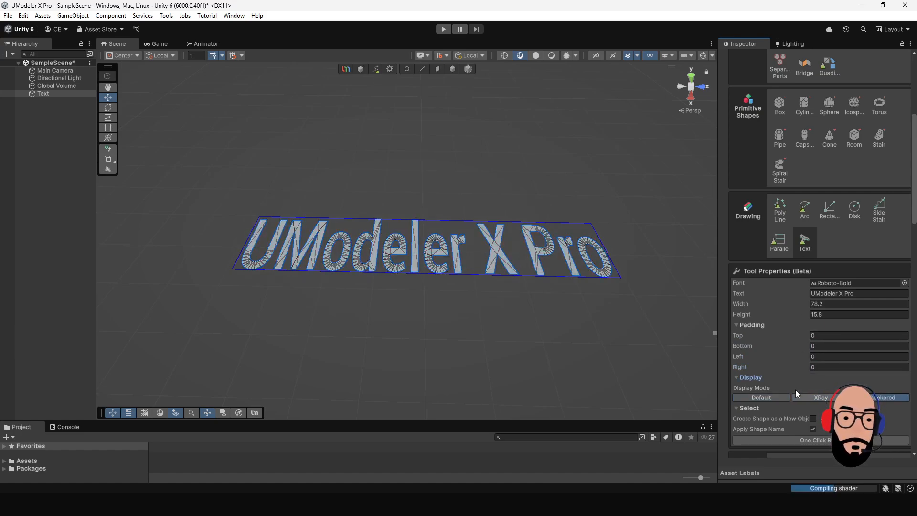
scroll(480, 256, "up", 3)
scroll(483, 265, "up", 2)
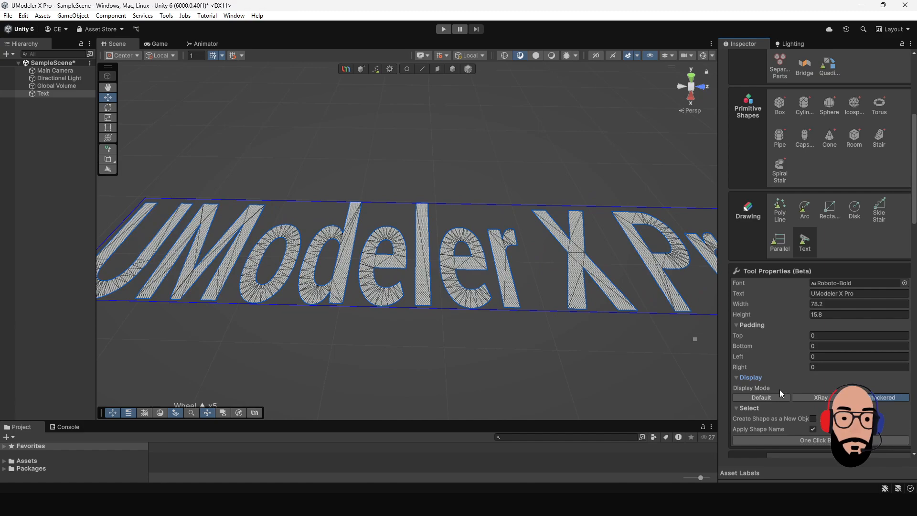
left_click(774, 397)
scroll(415, 244, "down", 6)
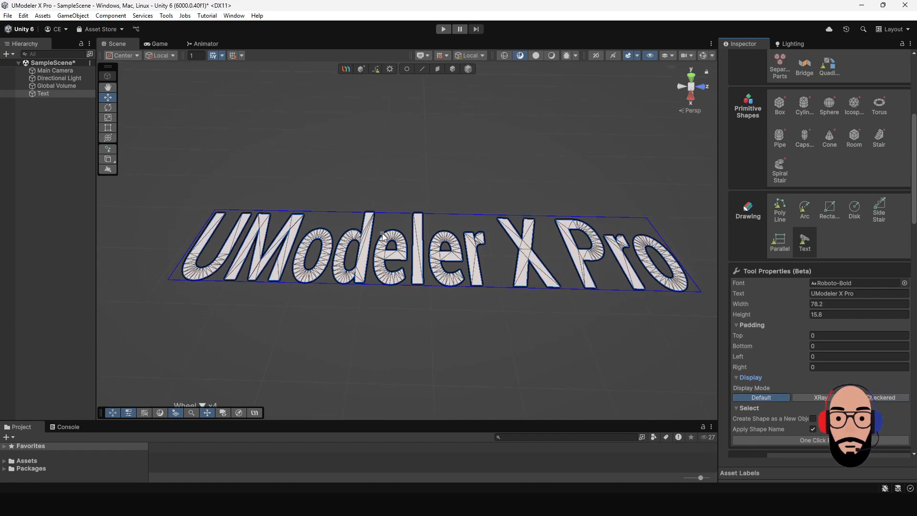
Finish the text with the Face Tool and select all faces of the "UModeler X Pro" letters.
left_click_drag(425, 262, 456, 267, "alt")
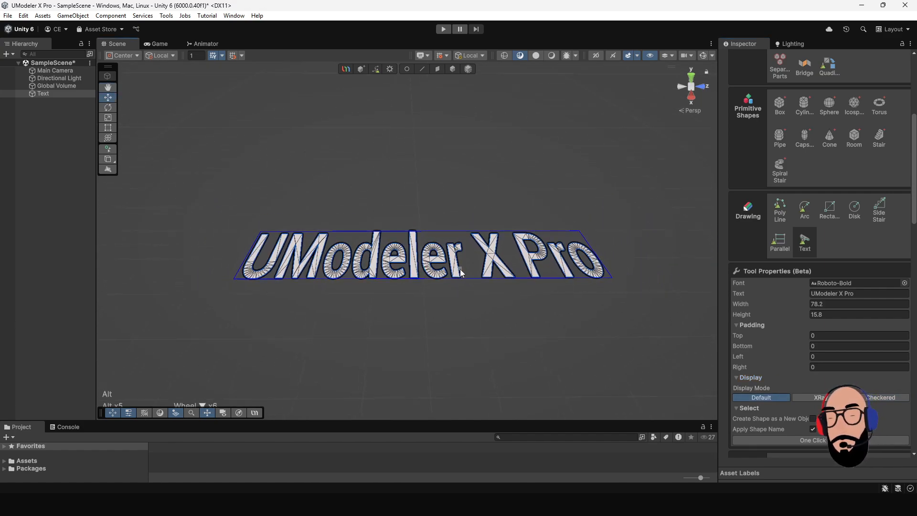
middle_click_drag(459, 266, 454, 244, "alt")
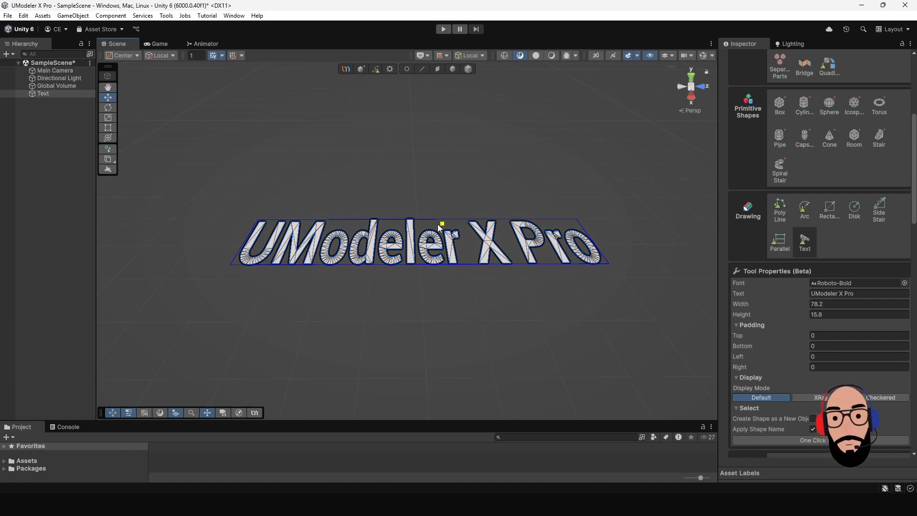
left_click_drag(480, 239, 488, 244, "alt")
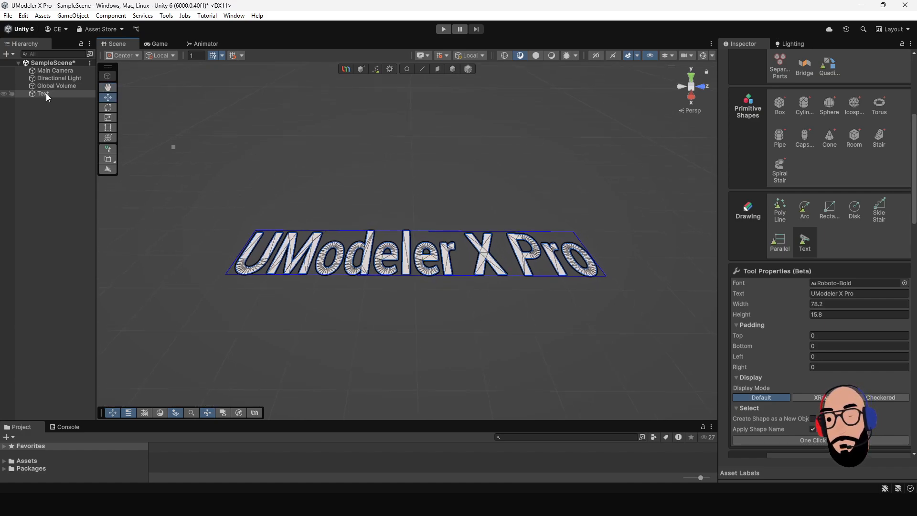
left_click(439, 69)
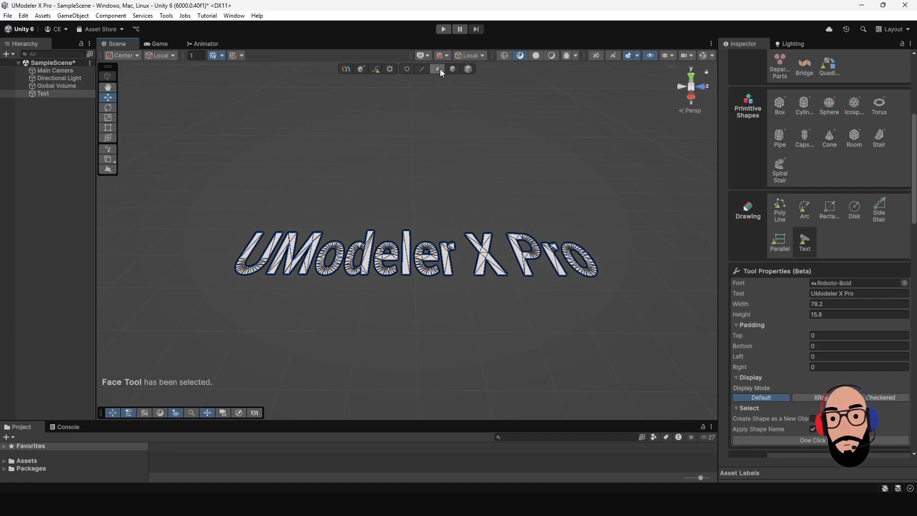
left_click_drag(188, 193, 693, 326)
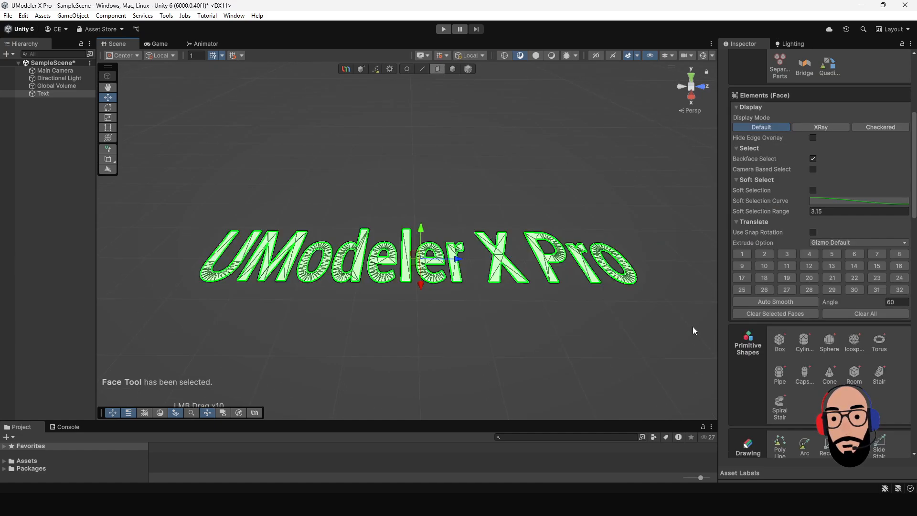
left_click_drag(345, 306, 594, 256, "alt")
left_click_drag(411, 301, 420, 201, "alt")
right_click_drag(420, 201, 471, 210, "alt")
left_click_drag(470, 210, 450, 230, "alt")
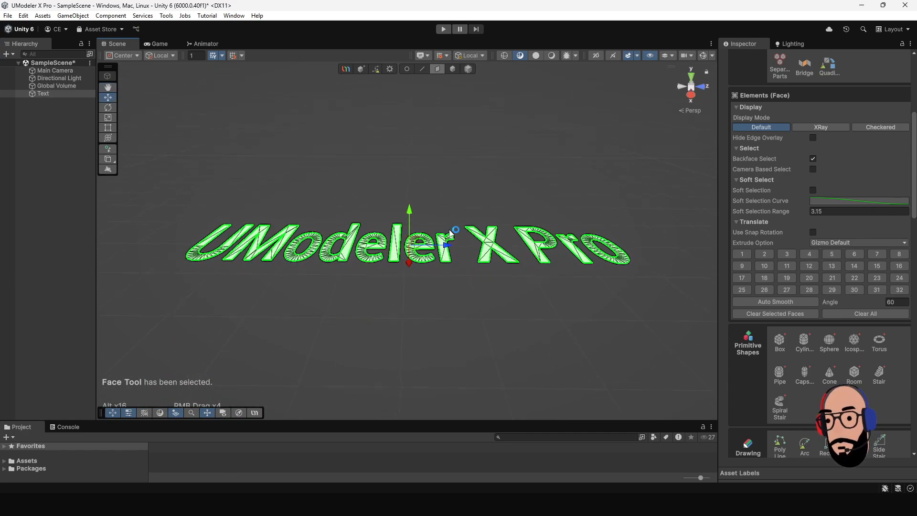
Examine the text mesh's vertices with the Vertex Tool and its edges with the Edge Tool.
left_click(407, 69)
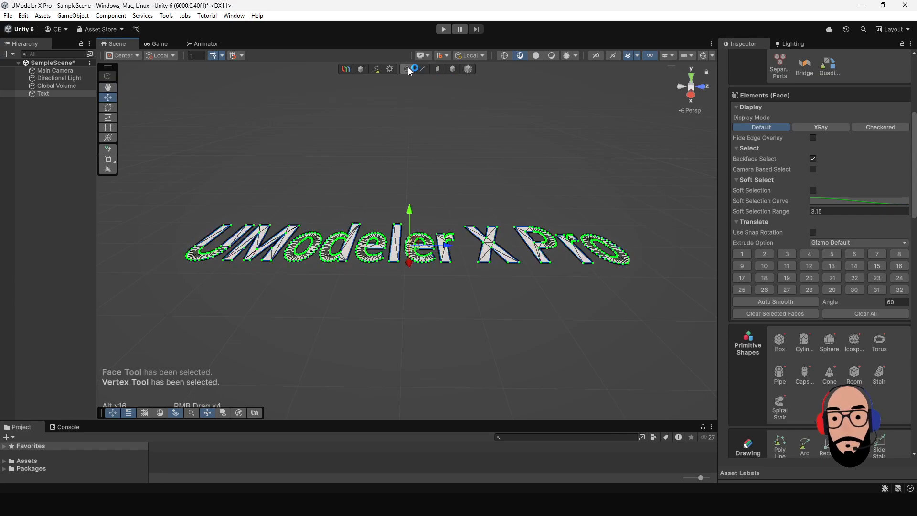
left_click_drag(248, 207, 271, 244, "alt")
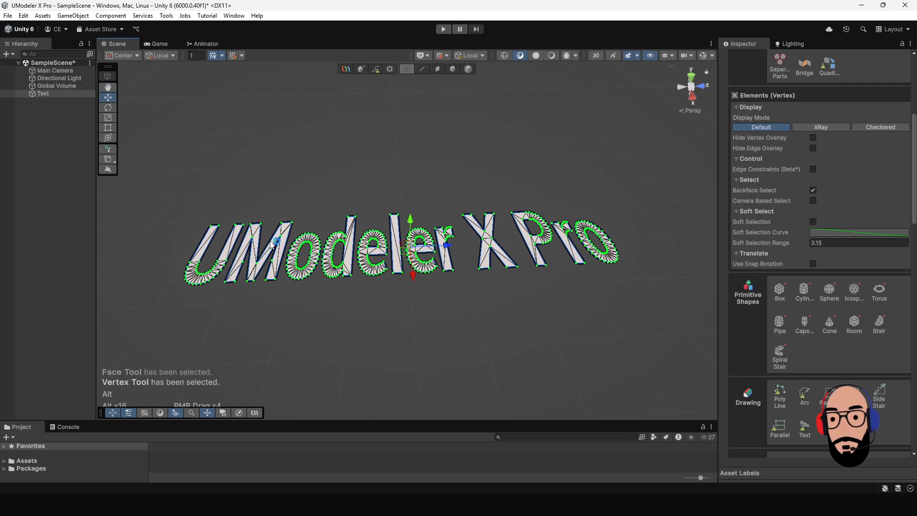
left_click(422, 70)
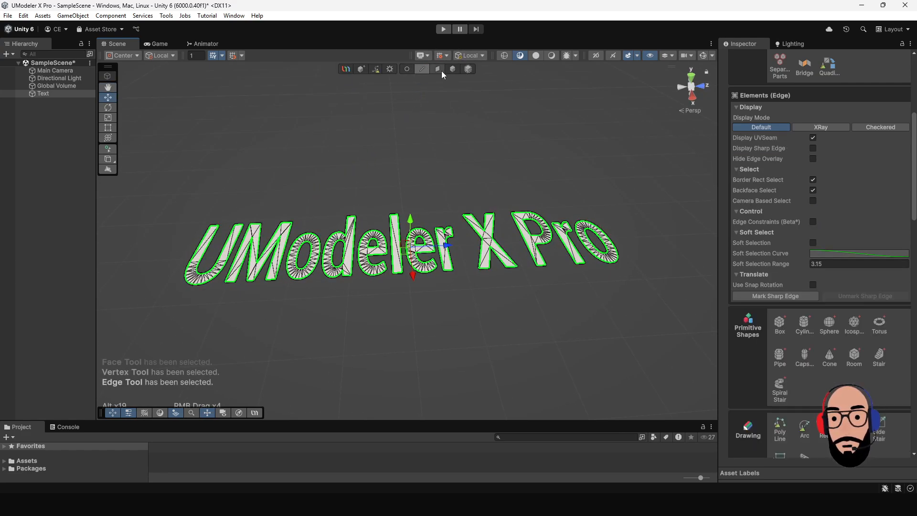
Try extruding the letter X's faces upward by about 4.4 with the Face Tool, and undo the extrusion.
left_click(437, 69)
left_click(484, 245)
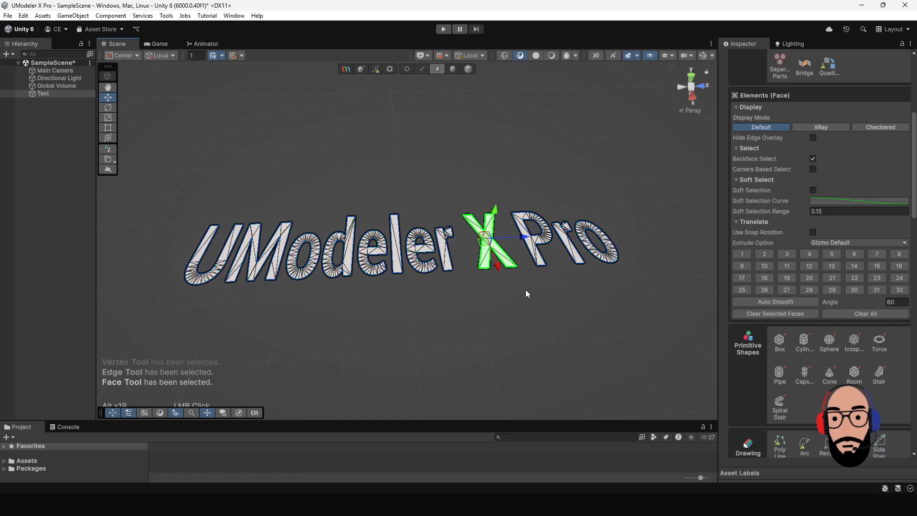
left_click_drag(526, 290, 552, 252, "alt")
left_click_drag(507, 219, 568, 235, "alt")
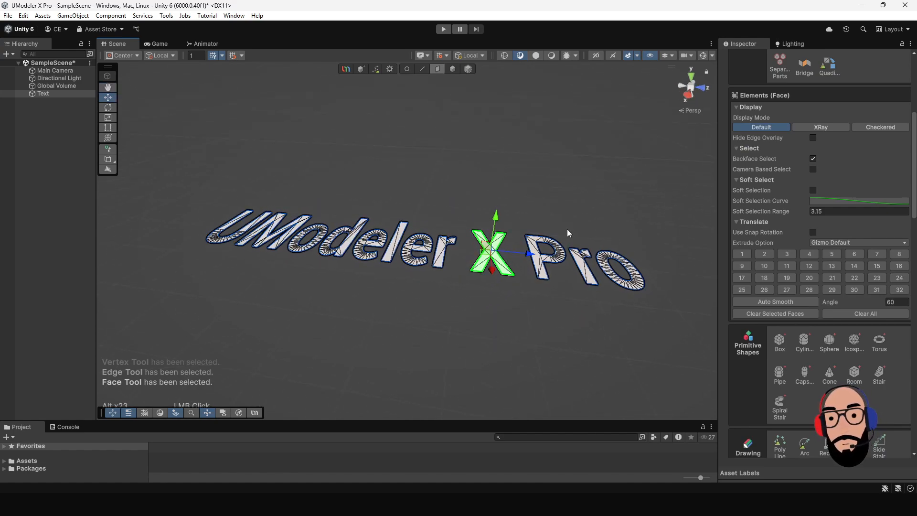
left_click_drag(497, 218, 499, 200, "shift")
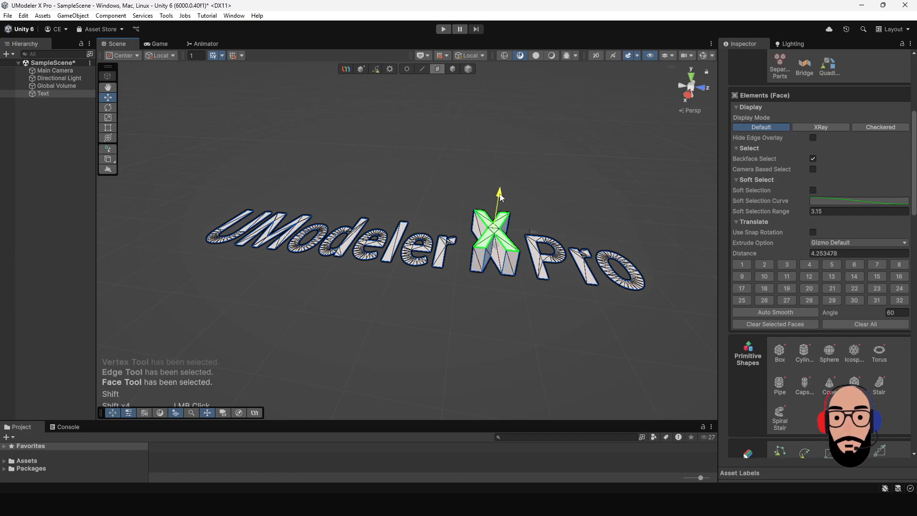
left_click_drag(590, 210, 586, 233, "alt")
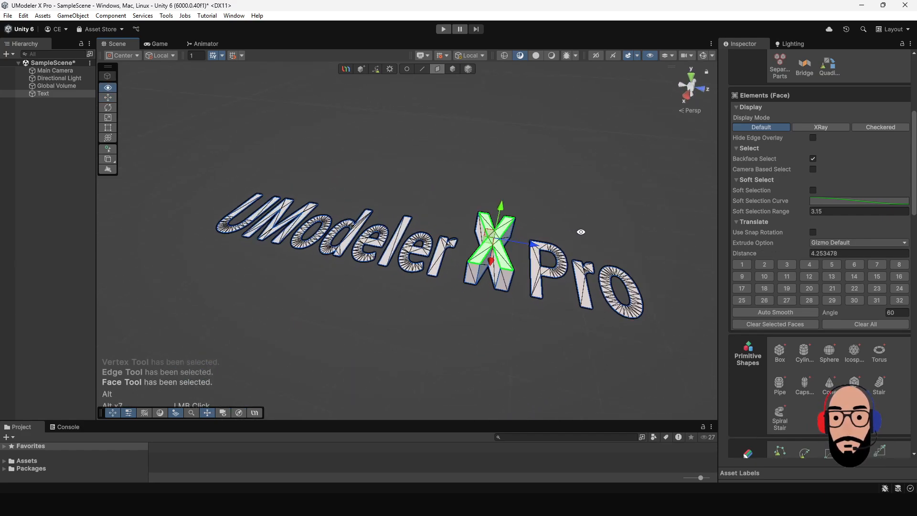
key("ctrl+z")
key("ctrl+z")
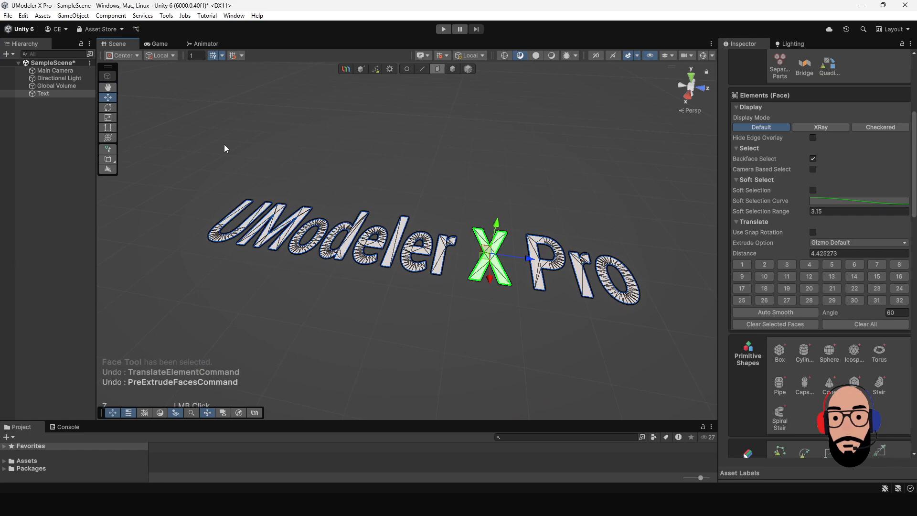
Extrude all the letters' faces upward by about 4.5 and inspect the 3D text with the Object Tool.
left_click_drag(167, 133, 692, 360)
left_click_drag(477, 332, 383, 282, "alt")
left_click_drag(410, 213, 494, 354, "shift")
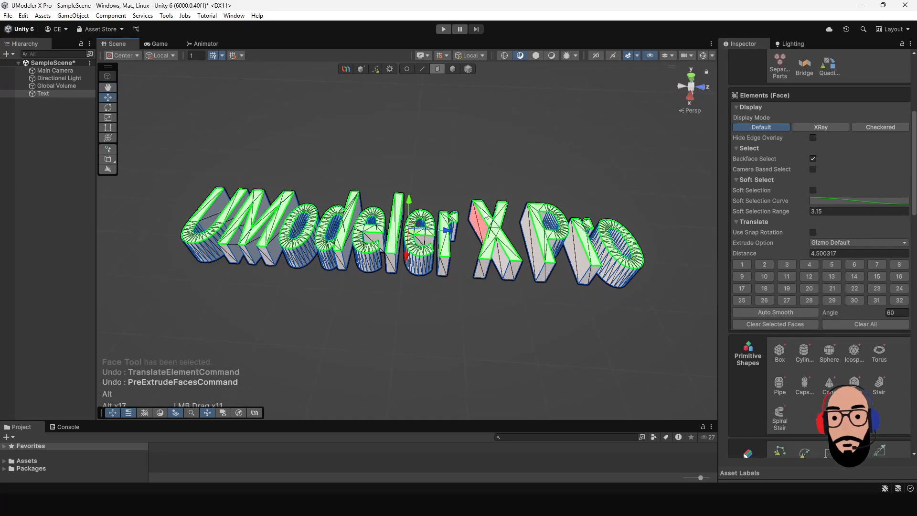
left_click(453, 69)
left_click_drag(403, 205, 410, 162, "alt")
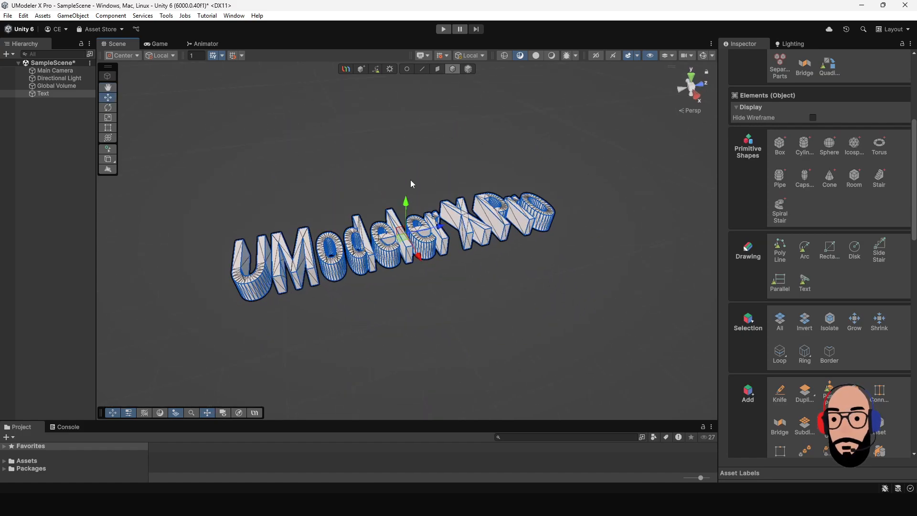
left_click(698, 97)
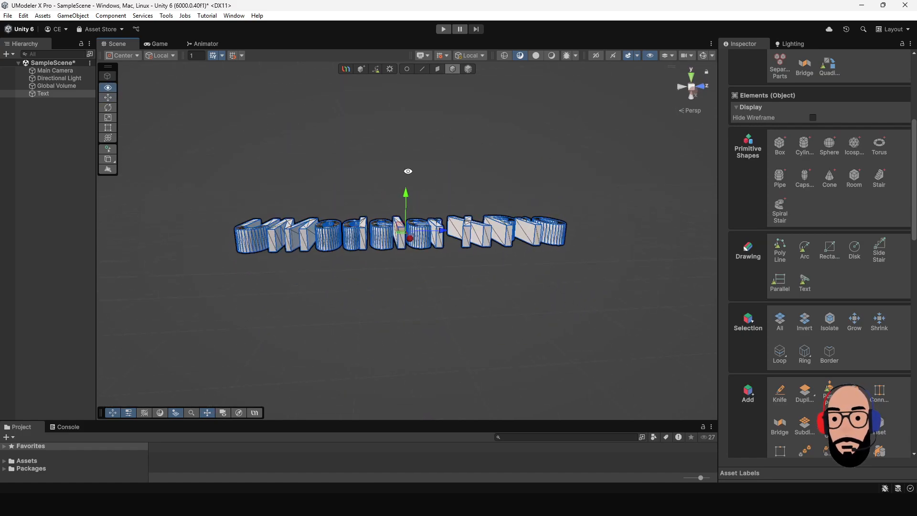
Select the letters' upper vertices with the Vertex Tool and scale them slightly along the X axis.
left_click(407, 69)
left_click_drag(326, 174, 267, 206, "alt")
left_click_drag(197, 190, 635, 231)
left_click_drag(540, 167, 420, 277, "alt")
scroll(441, 266, "up", 3)
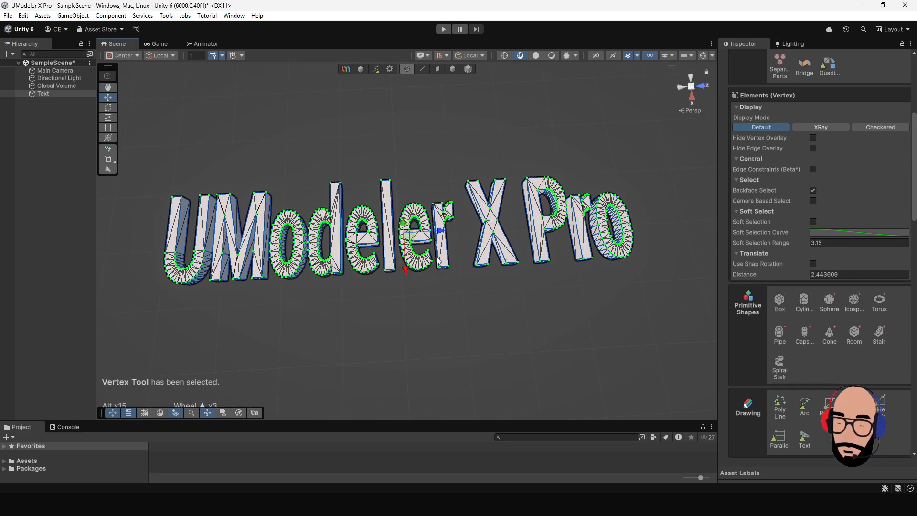
left_click_drag(405, 268, 407, 264)
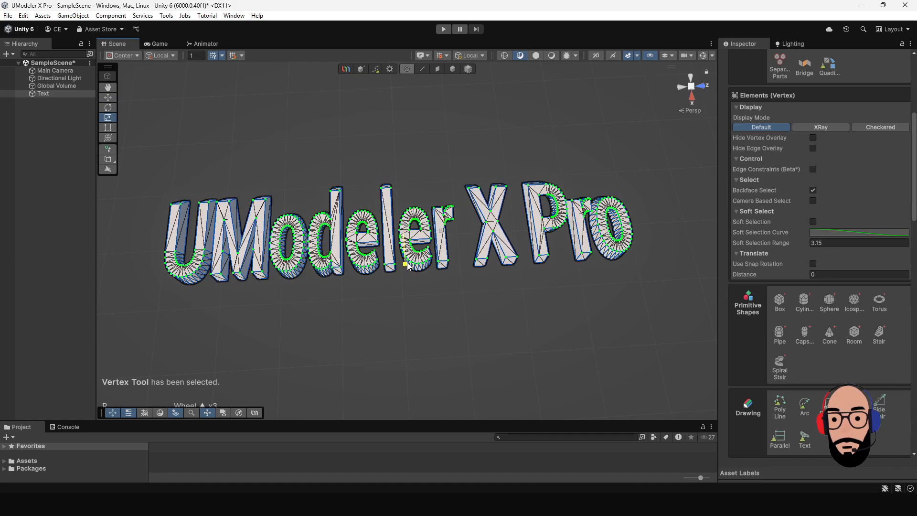
Examine the shape of the scaled 3D letters from several angles, close up and from farther away.
left_click_drag(473, 307, 359, 228, "alt")
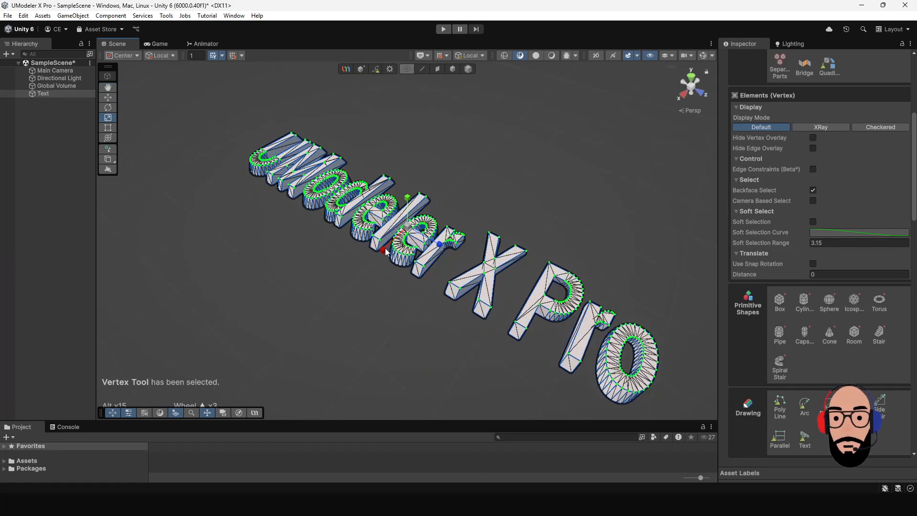
left_click_drag(386, 252, 482, 267, "alt")
middle_click_drag(483, 268, 425, 282, "alt")
left_click_drag(425, 282, 312, 328, "alt")
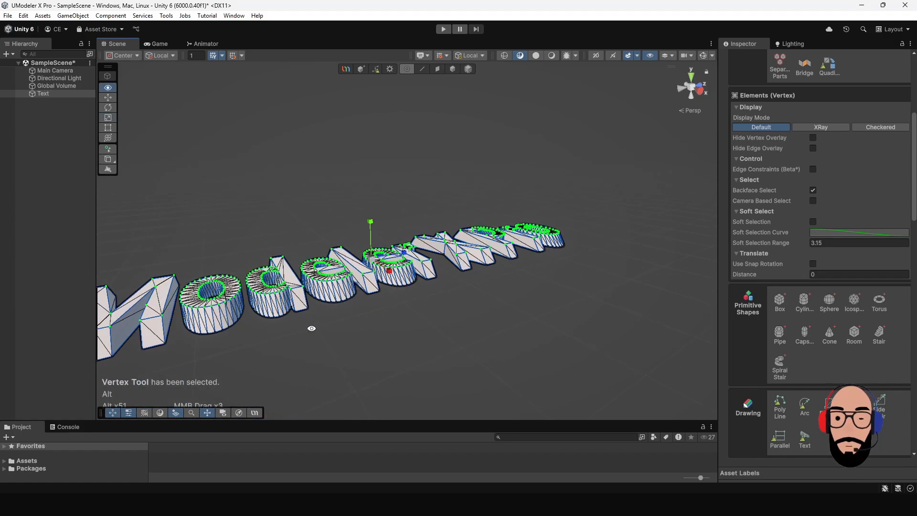
middle_click_drag(312, 328, 397, 315, "alt")
right_click_drag(397, 314, 378, 319, "alt")
left_click_drag(377, 319, 347, 338, "alt")
left_click_drag(428, 315, 397, 317, "alt")
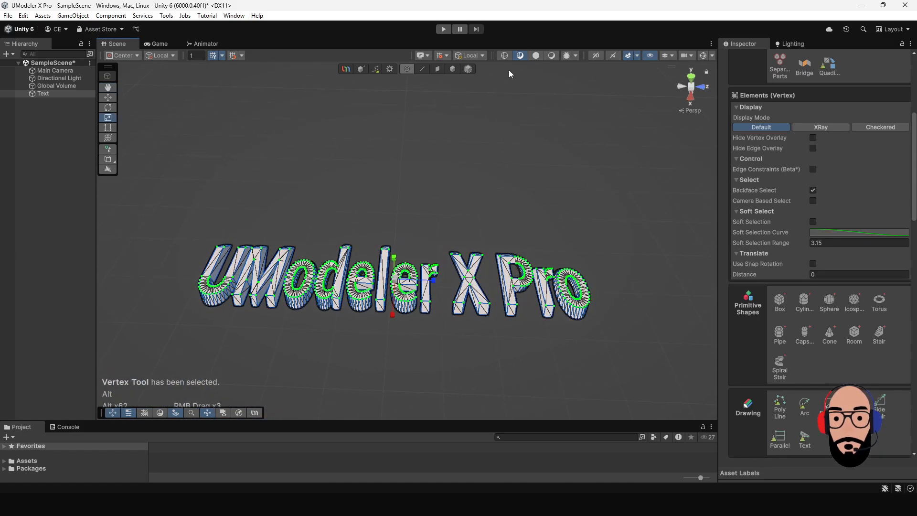
Switch to the Object Tool, deselect the text mesh and view the whole 3D text without its selection overlay.
left_click(453, 69)
left_click(474, 148)
left_click_drag(474, 148, 372, 292, "alt")
left_click_drag(451, 276, 489, 227, "alt")
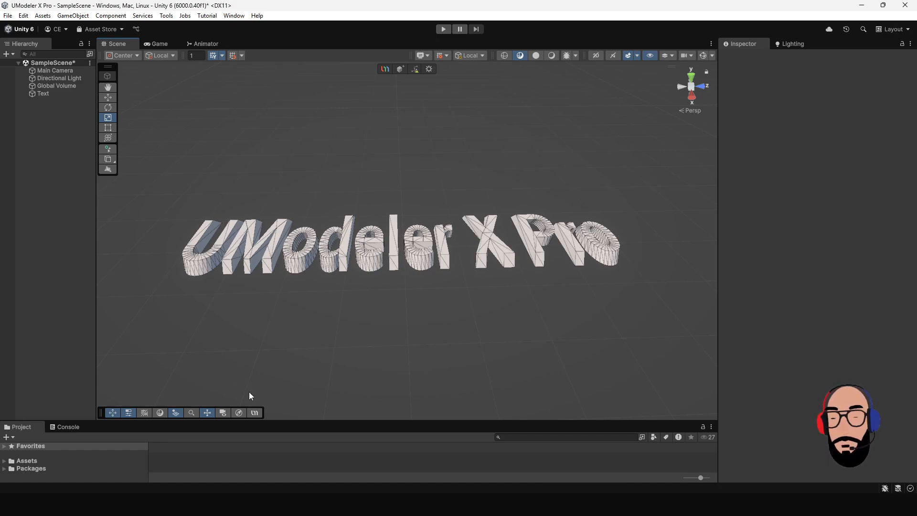
Enlarge the Project window's height, select the 3D text in the scene and undo the last two actions.
left_click_drag(283, 421, 293, 363)
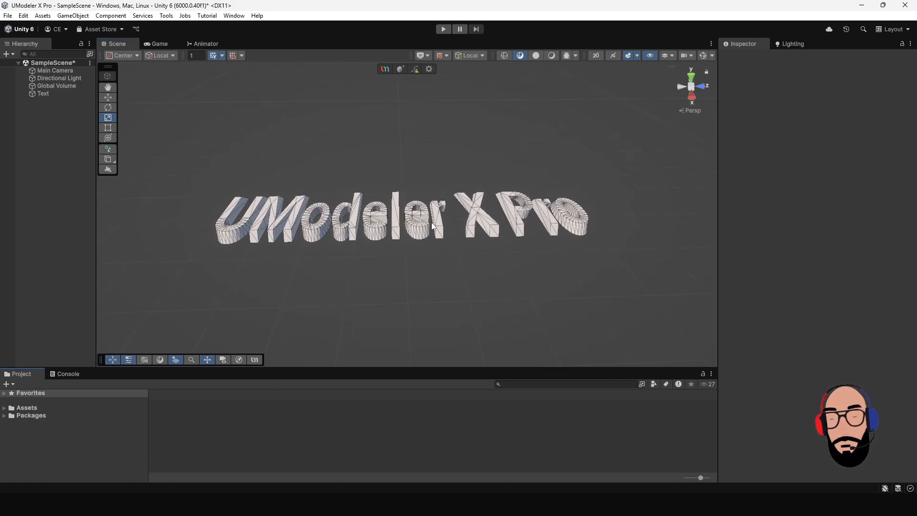
left_click_drag(434, 228, 424, 265, "alt")
left_click(421, 274)
key("ctrl+z")
key("ctrl+z")
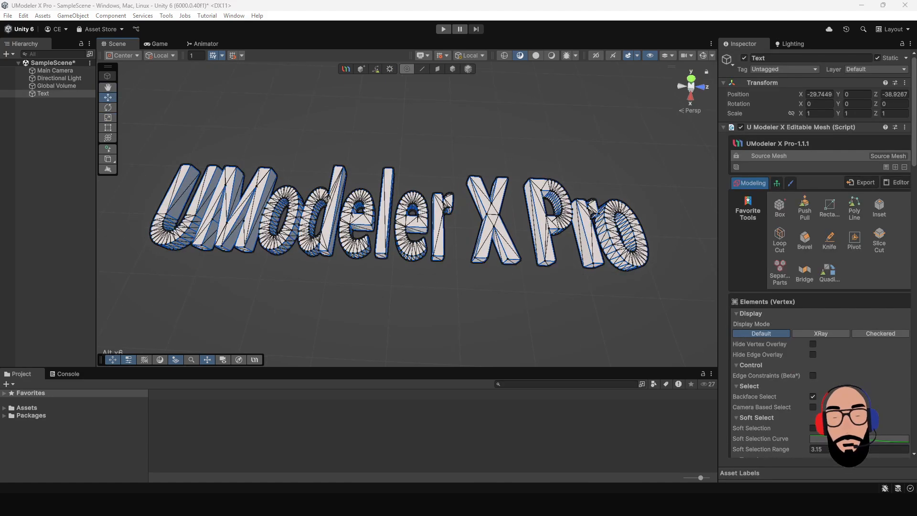